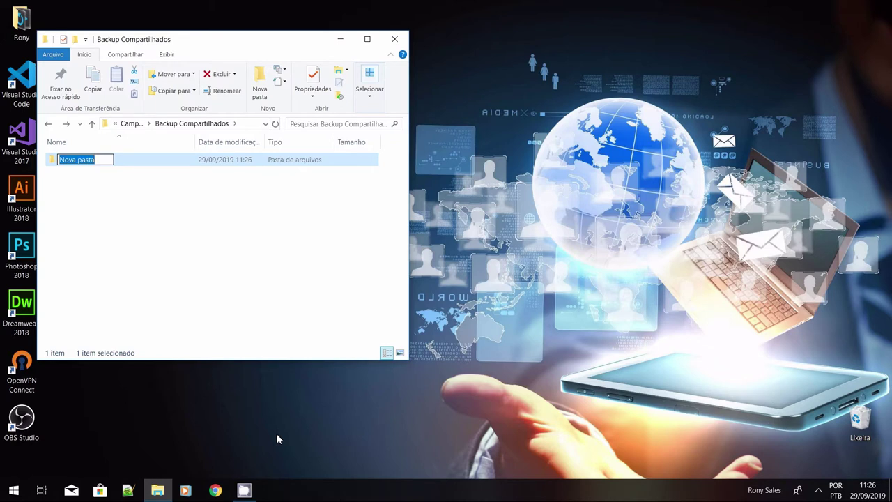
- Name the new folder Backup and share it through advanced sharing under the share name Backup 01
{"action": "type", "text": "Backup"}
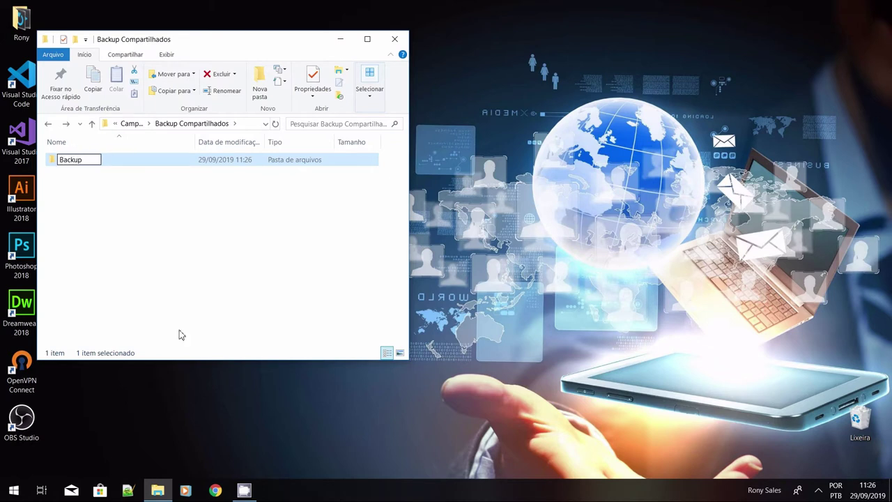
{"action": "left_click", "coordinate": [174, 288]}
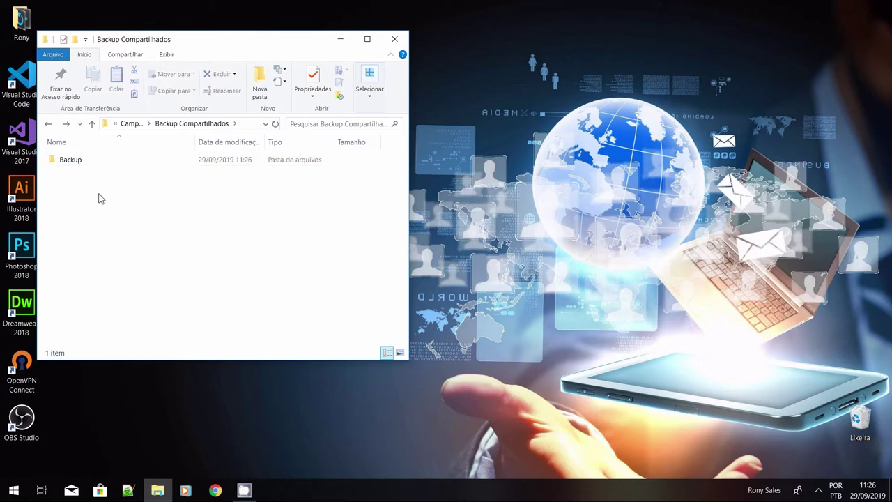
{"action": "right_click", "coordinate": [76, 165]}
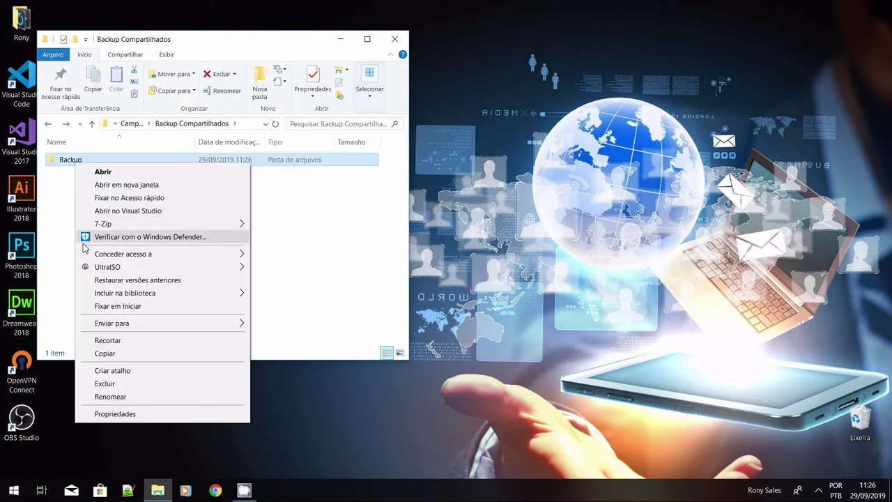
{"action": "left_click", "coordinate": [113, 416]}
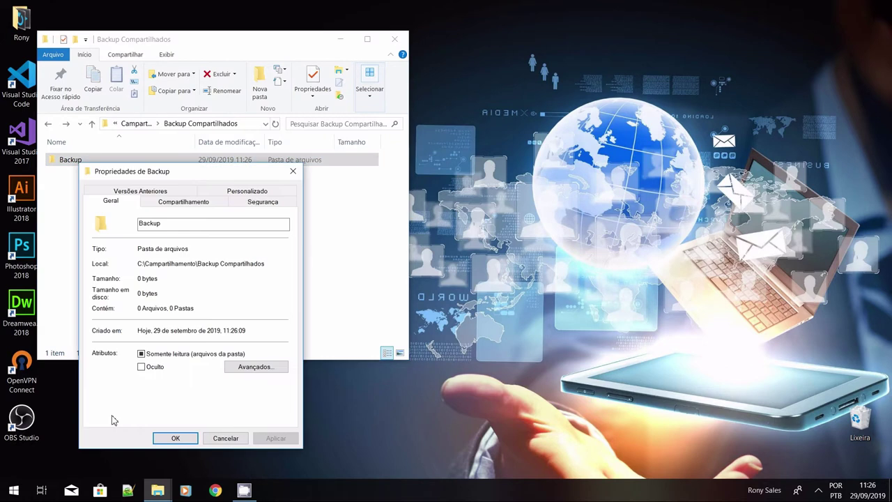
{"action": "left_click", "coordinate": [186, 202]}
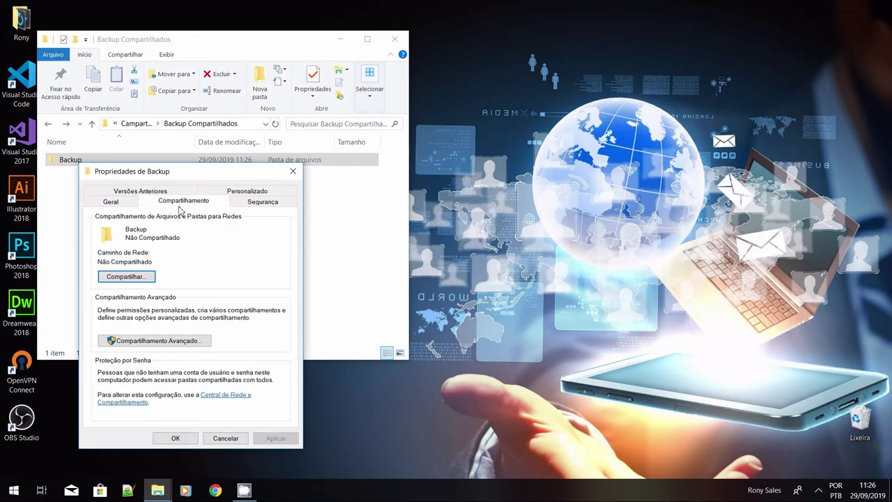
{"action": "left_click", "coordinate": [129, 339]}
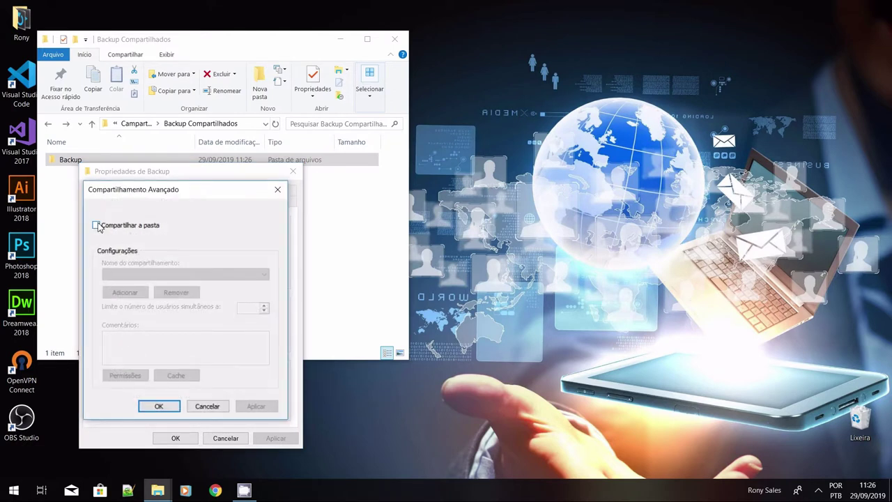
{"action": "left_click", "coordinate": [97, 226]}
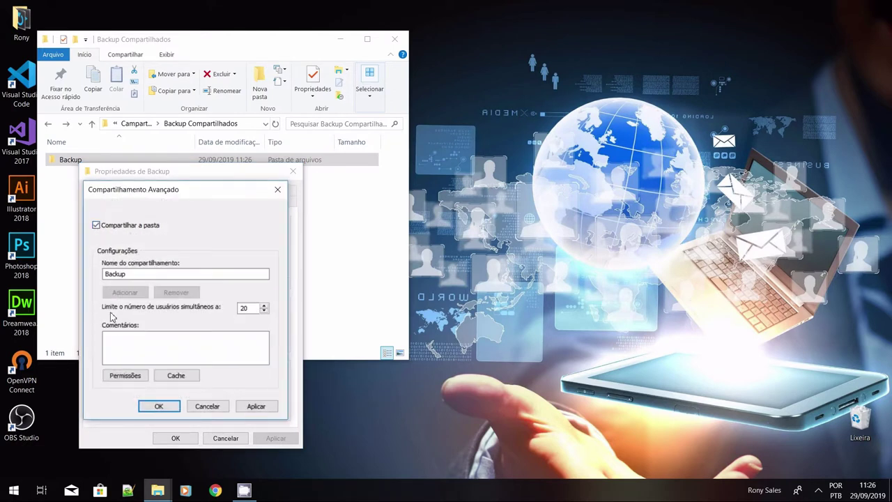
{"action": "left_click", "coordinate": [142, 276]}
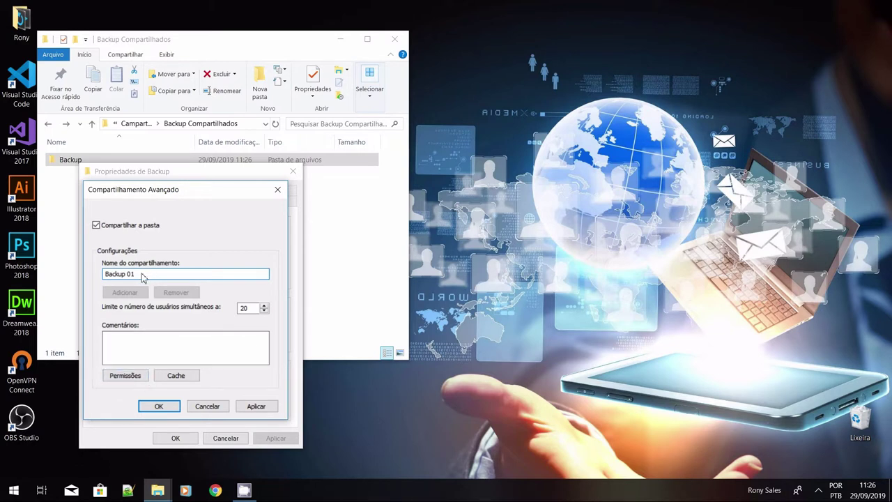
- In the share permissions of Backup 01, remove the existing Todos entry and add the Todos group again
{"action": "left_click", "coordinate": [139, 379]}
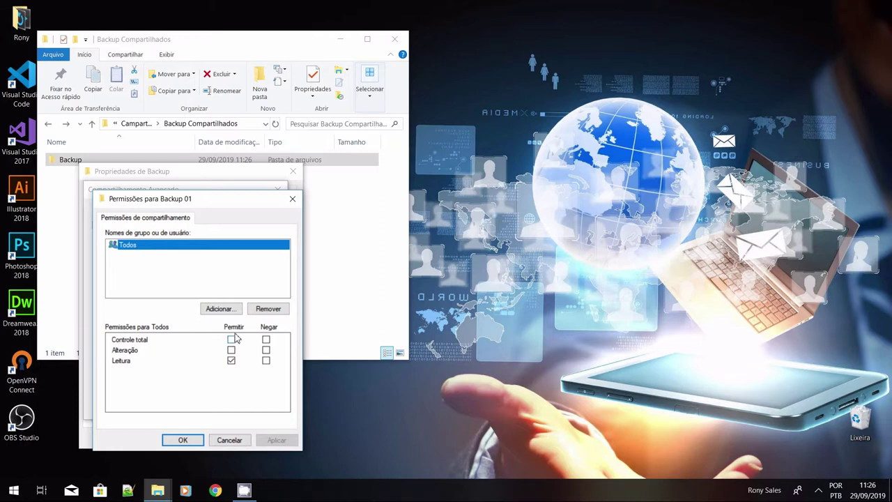
{"action": "left_click", "coordinate": [269, 311]}
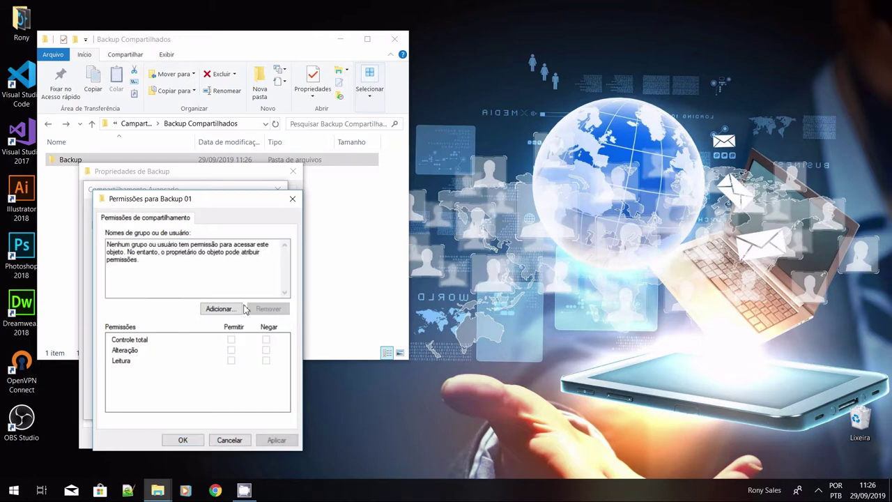
{"action": "left_click", "coordinate": [218, 310]}
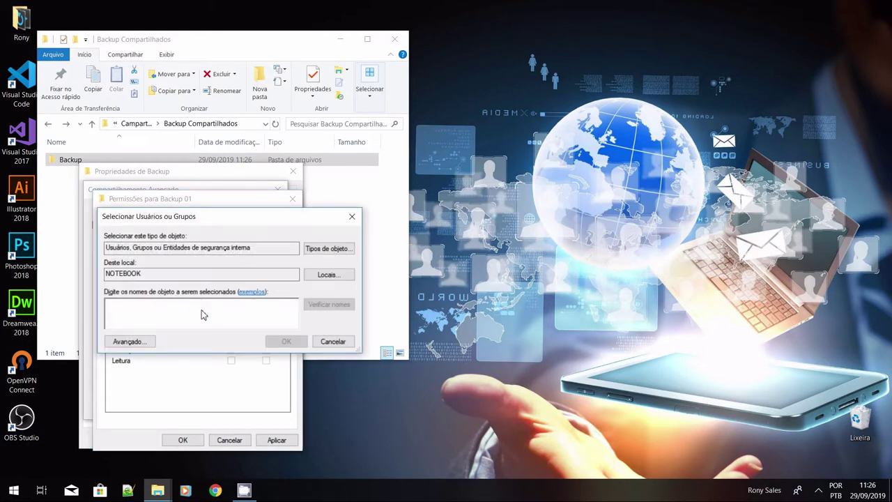
{"action": "type", "text": "todos"}
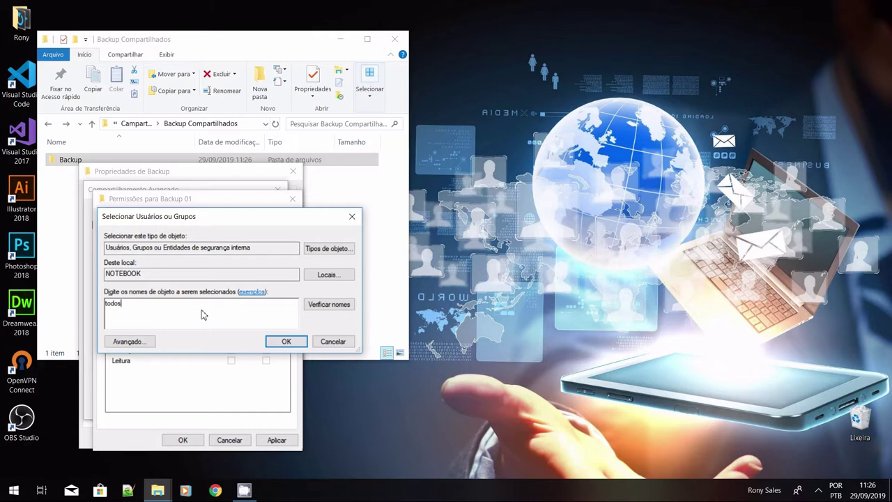
{"action": "left_click", "coordinate": [292, 341]}
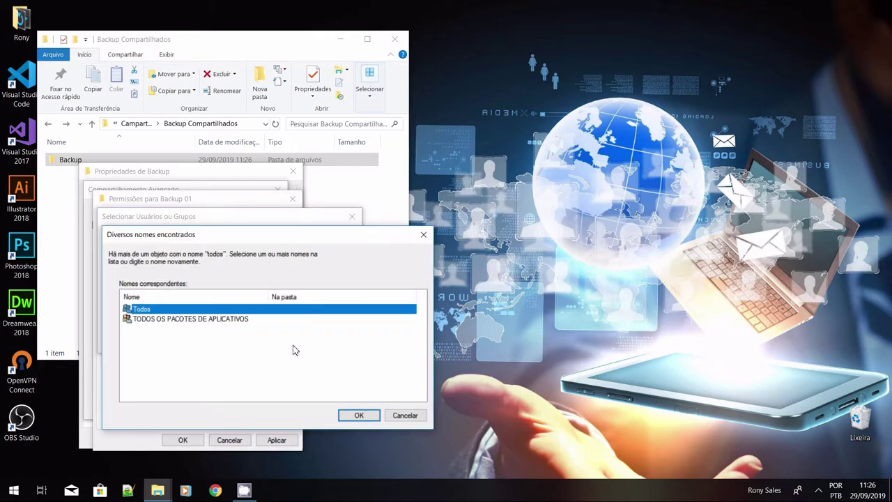
{"action": "left_click", "coordinate": [349, 414]}
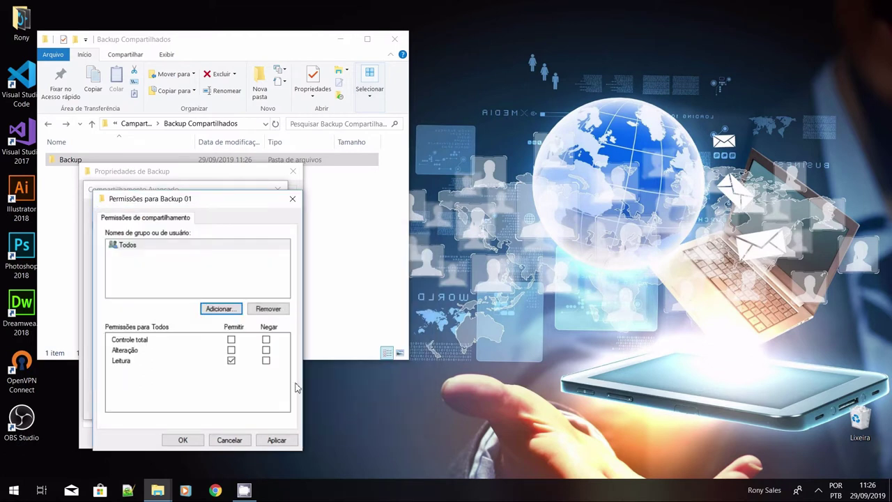
- Allow Todos the Controle total and Alteração permissions on the share, and apply the advanced sharing settings
{"action": "left_click", "coordinate": [231, 349]}
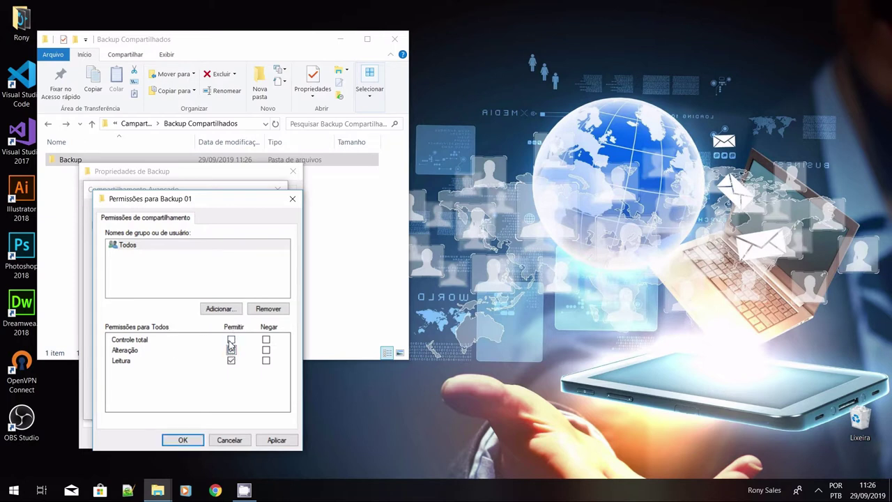
{"action": "left_click", "coordinate": [273, 443]}
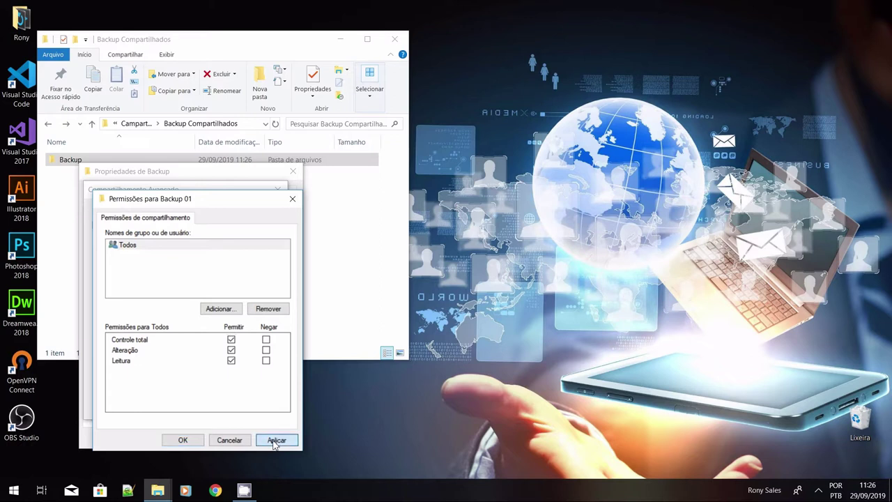
{"action": "left_click", "coordinate": [183, 440]}
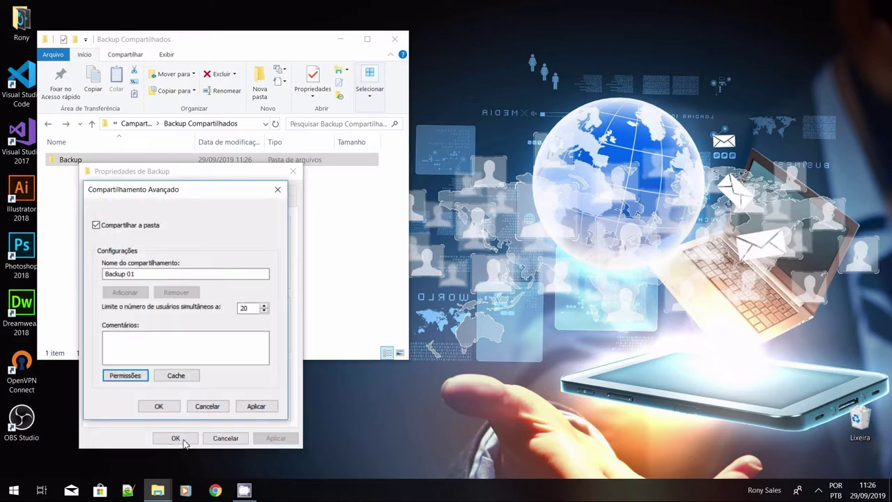
{"action": "left_click", "coordinate": [255, 406]}
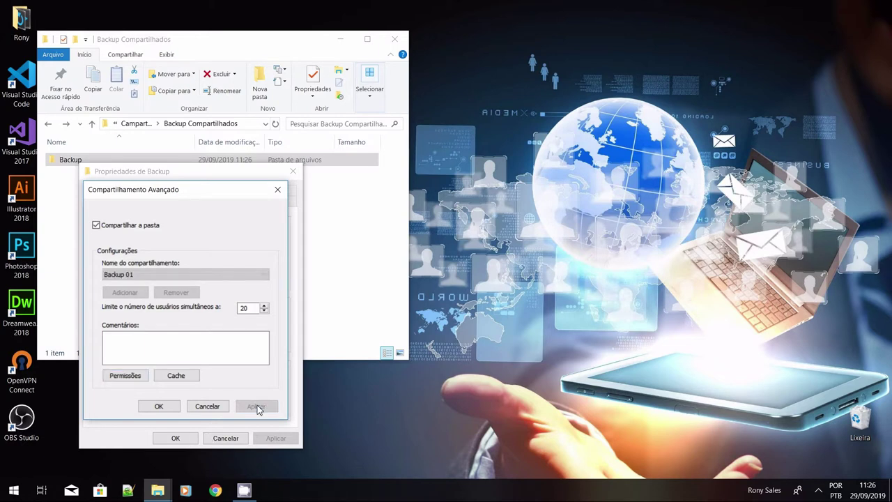
{"action": "left_click", "coordinate": [158, 407]}
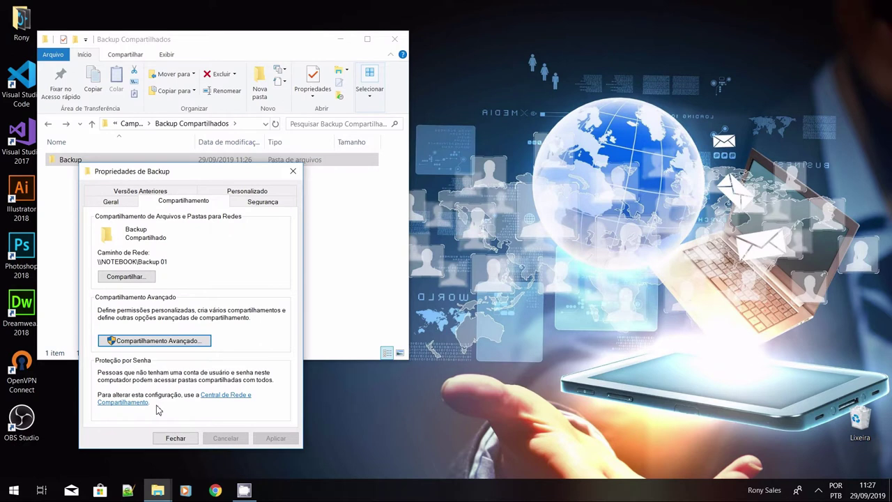
{"action": "left_click", "coordinate": [265, 204]}
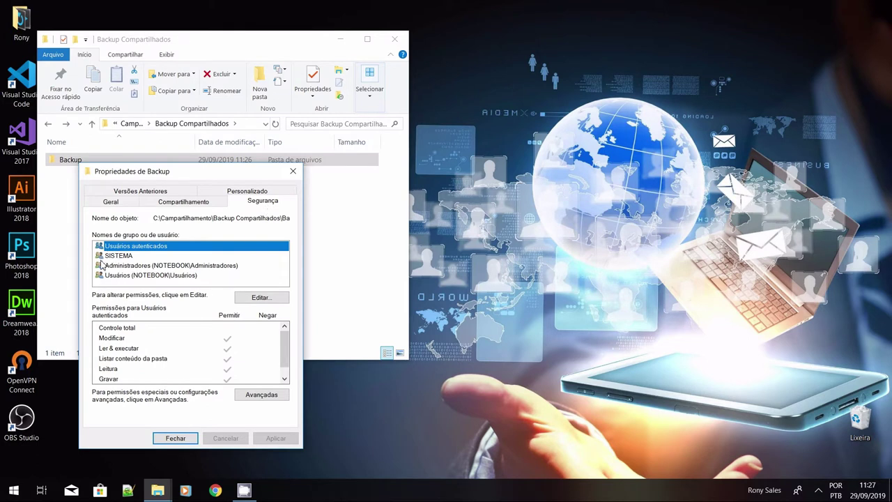
{"action": "left_click", "coordinate": [261, 298]}
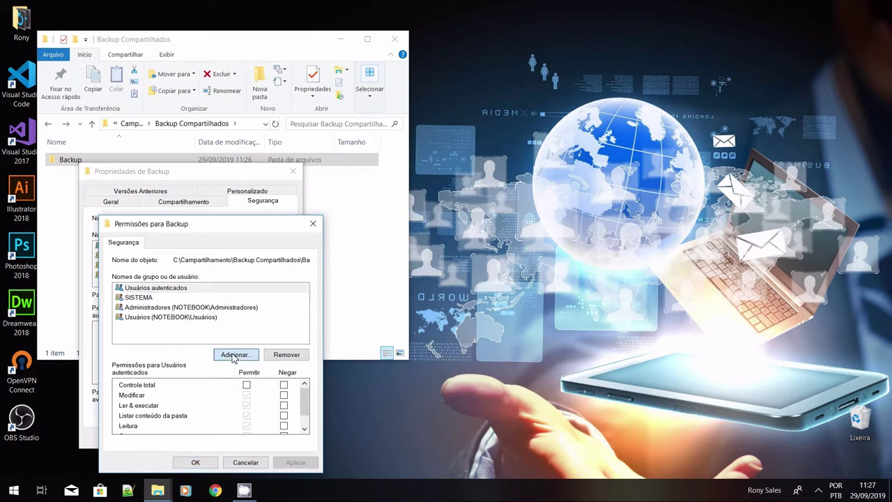
{"action": "left_click", "coordinate": [235, 354]}
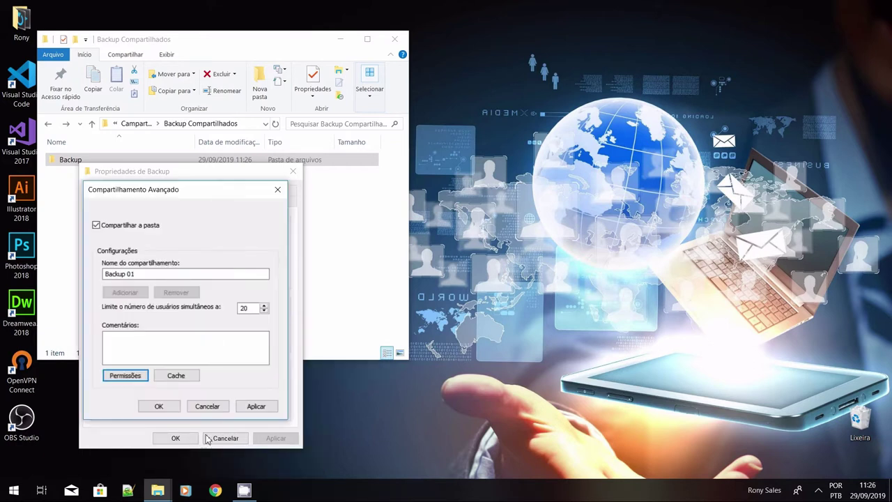
- Apply the advanced sharing settings for Backup 01 and return to the folder's properties
{"action": "left_click", "coordinate": [256, 406]}
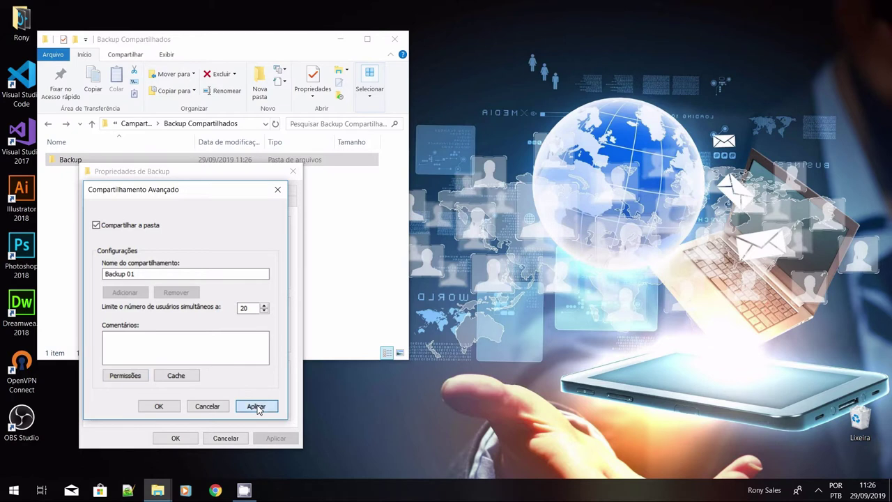
{"action": "left_click", "coordinate": [158, 407]}
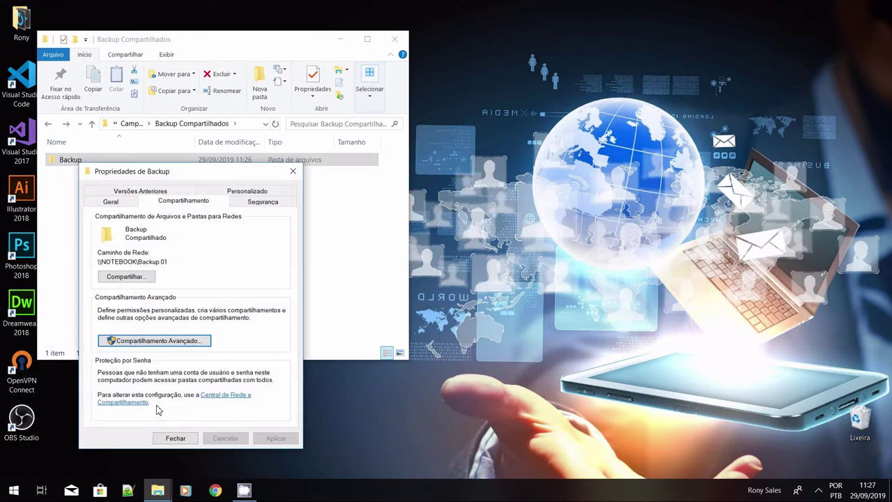
- Add the Todos group to the security permissions of the Backup folder
{"action": "left_click", "coordinate": [265, 206]}
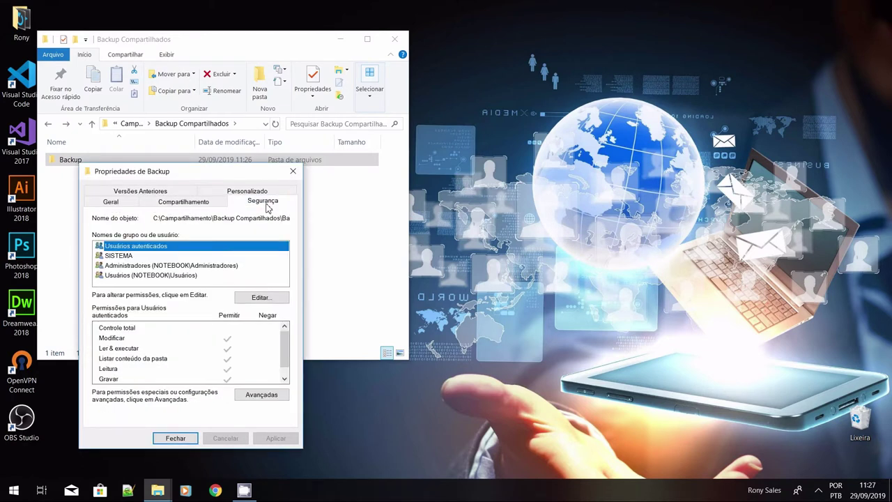
{"action": "left_click", "coordinate": [260, 297]}
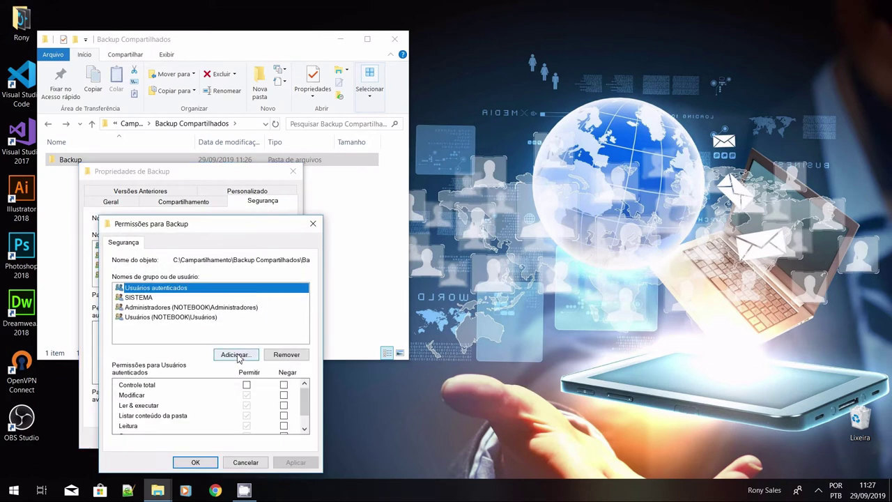
{"action": "left_click", "coordinate": [235, 355]}
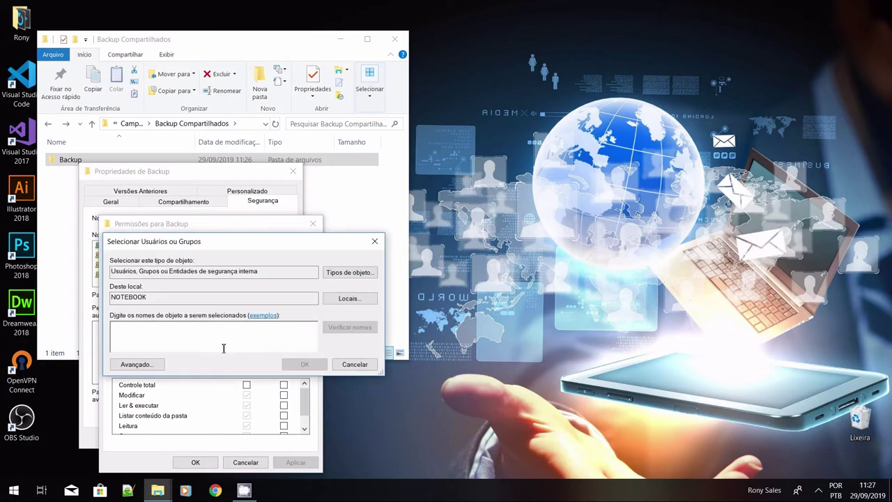
{"action": "type", "text": "todos"}
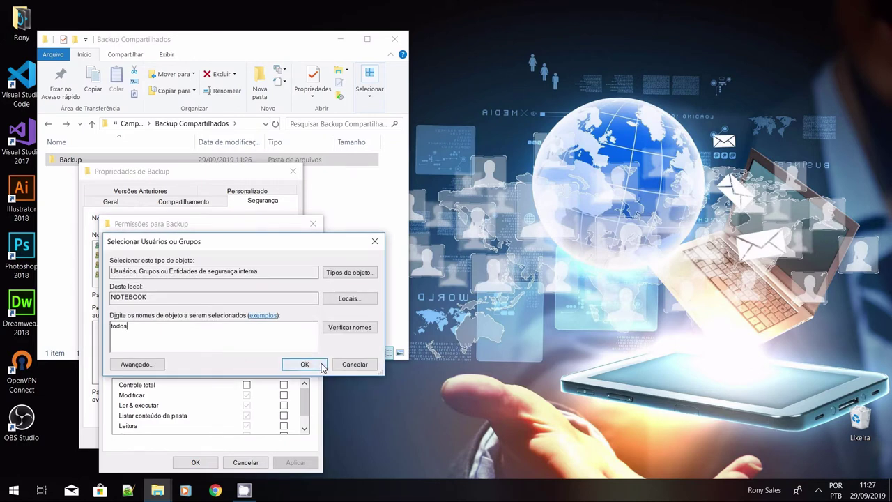
{"action": "left_click", "coordinate": [312, 365]}
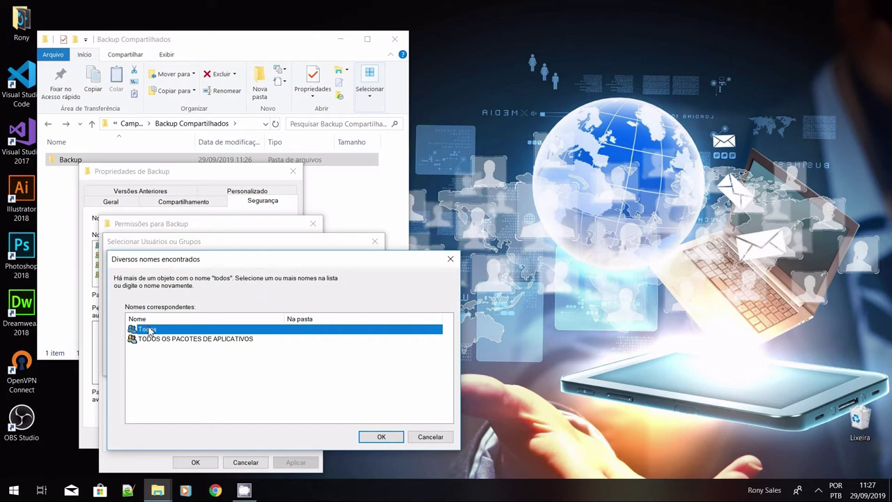
{"action": "left_click", "coordinate": [382, 437]}
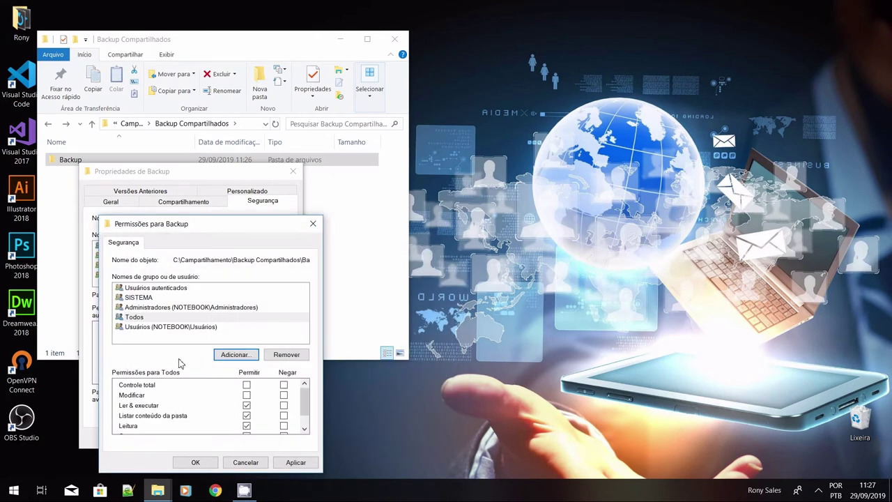
{"action": "left_click_drag", "start_coordinate": [304, 403], "coordinate": [305, 422]}
{"action": "left_click", "coordinate": [246, 417]}
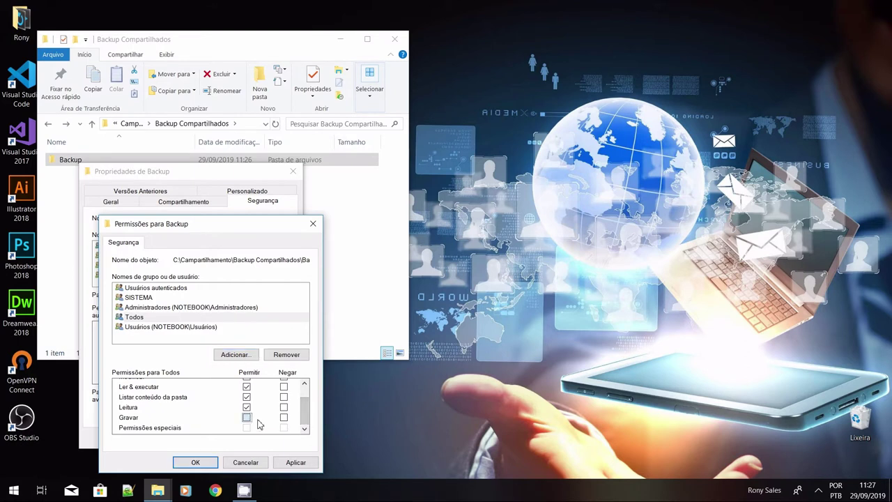
{"action": "scroll", "coordinate": [304, 420], "scroll_direction": "up", "scroll_amount": 2}
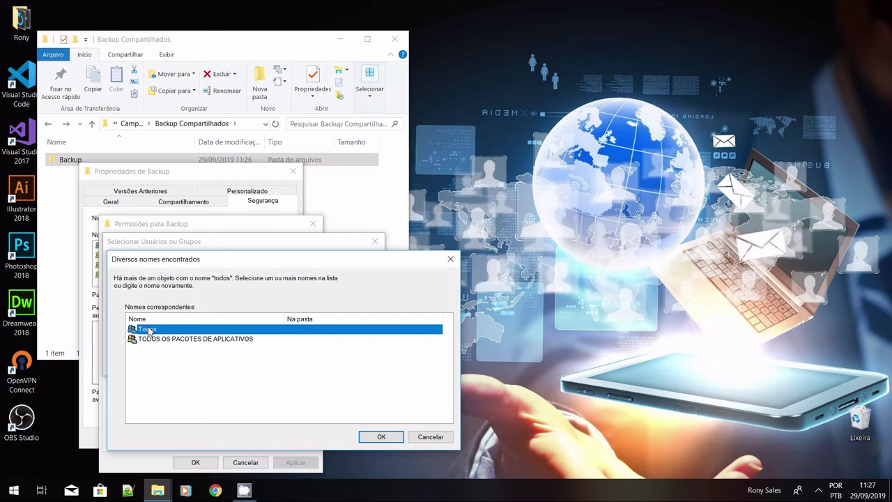
- Confirm the Todos group, allow it the Gravar permission on the Backup folder, and close the folder's properties
{"action": "left_click", "coordinate": [381, 437]}
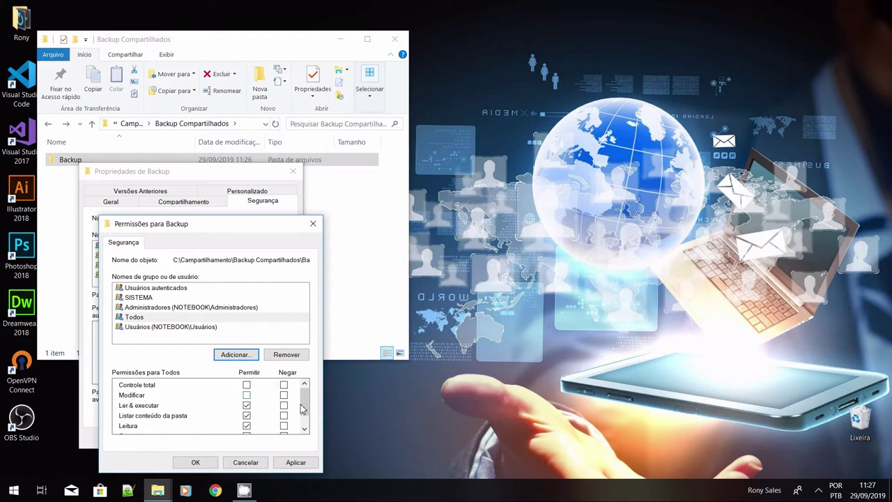
{"action": "left_click_drag", "start_coordinate": [305, 406], "coordinate": [306, 418]}
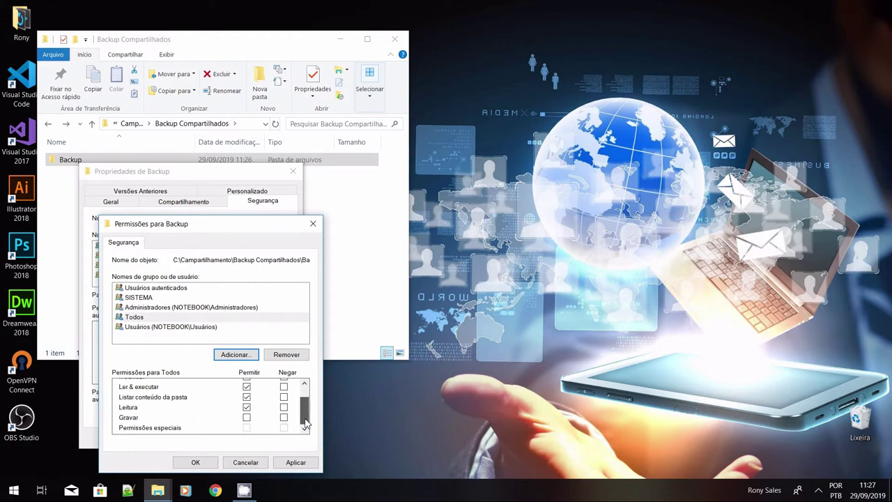
{"action": "left_click", "coordinate": [247, 416]}
{"action": "left_click_drag", "start_coordinate": [307, 417], "coordinate": [307, 407]}
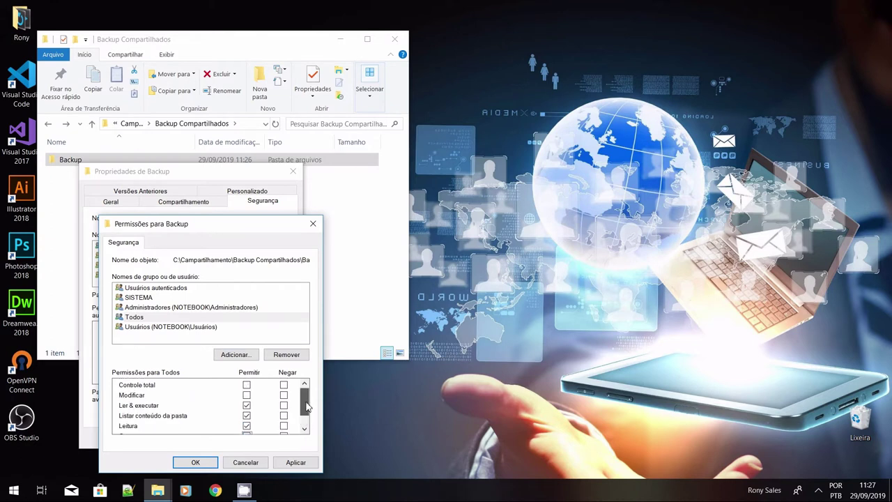
{"action": "key", "text": "Return"}
{"action": "key", "text": "Return"}
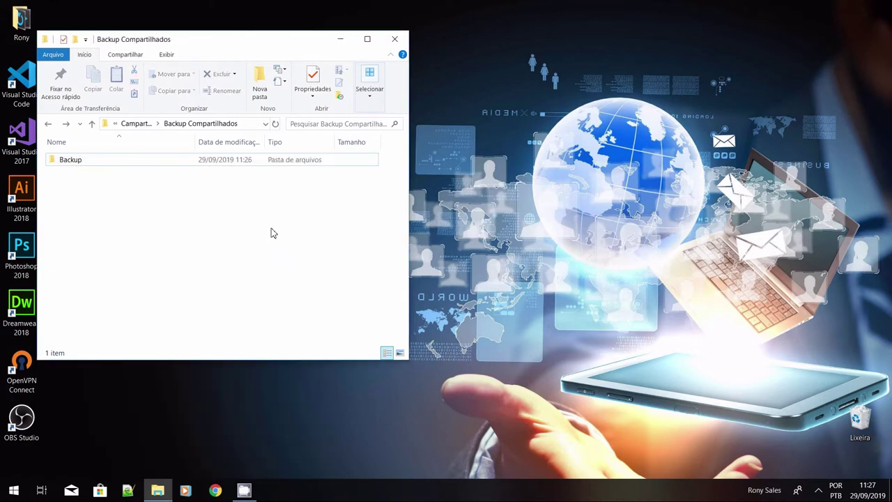
{"action": "left_click", "coordinate": [271, 234]}
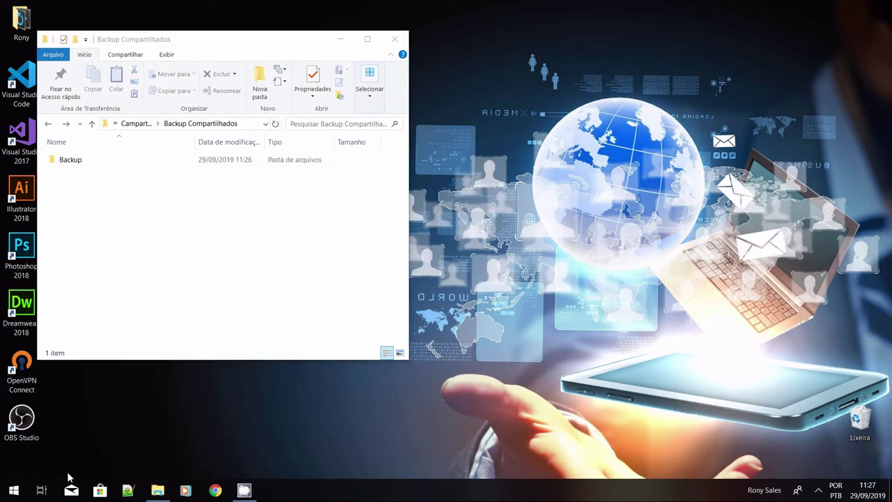
- Search the system for "painel" and open Painel de Controle
{"action": "right_click", "coordinate": [13, 496]}
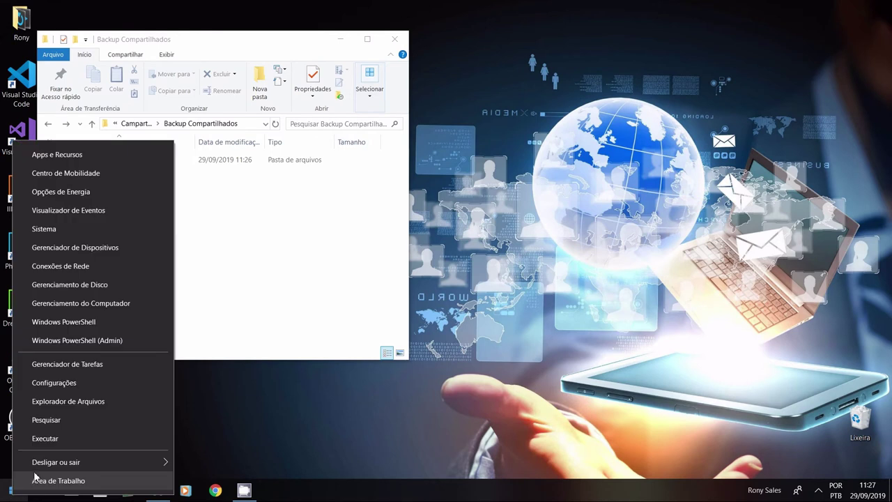
{"action": "left_click", "coordinate": [52, 421]}
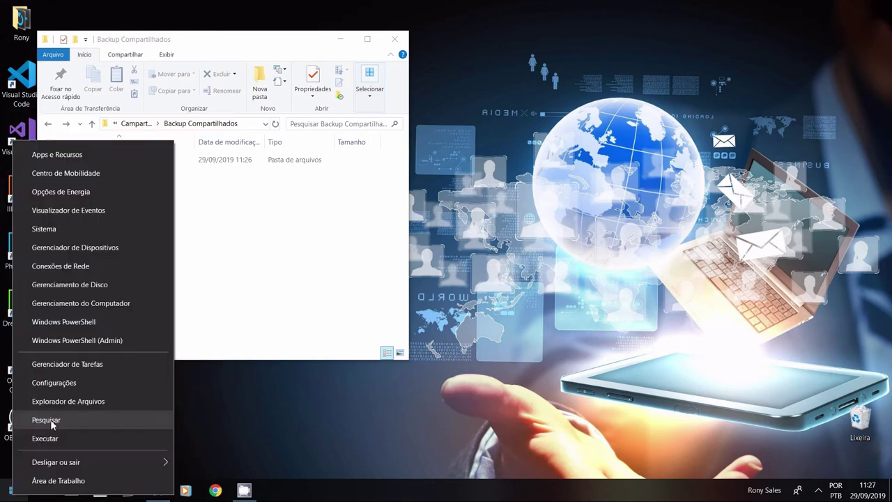
{"action": "left_click", "coordinate": [52, 422]}
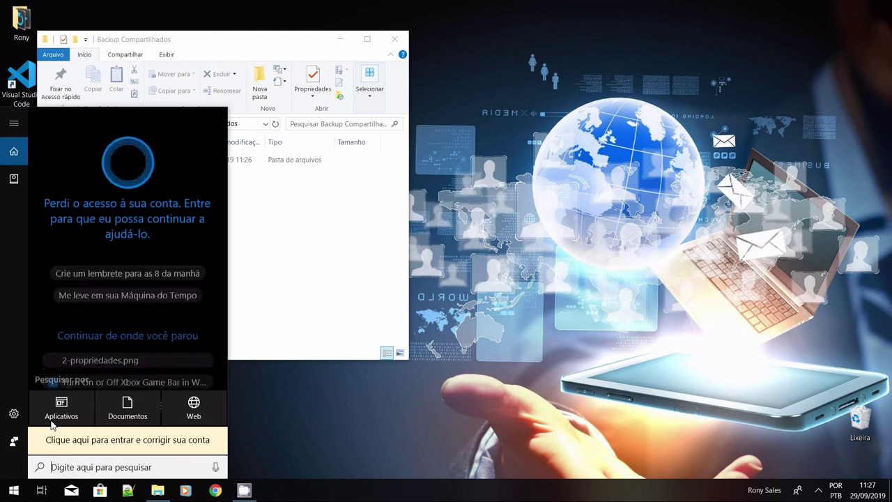
{"action": "type", "text": "painel"}
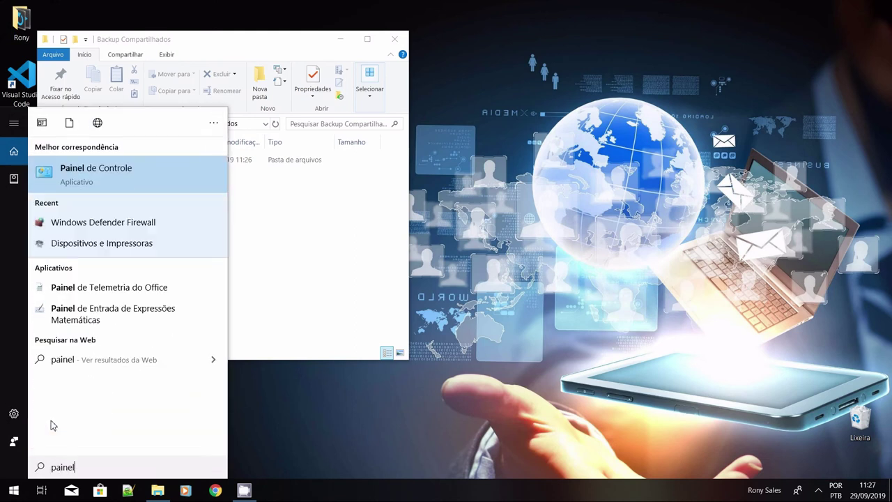
{"action": "left_click", "coordinate": [122, 164]}
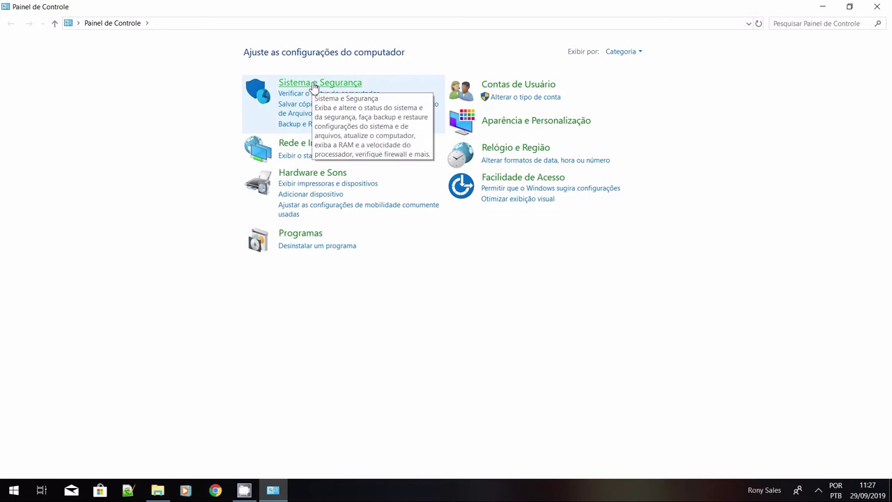
- Turn off Windows Defender Firewall for private networks under Sistema e Segurança, leaving the public network setting alone
{"action": "left_click", "coordinate": [312, 83]}
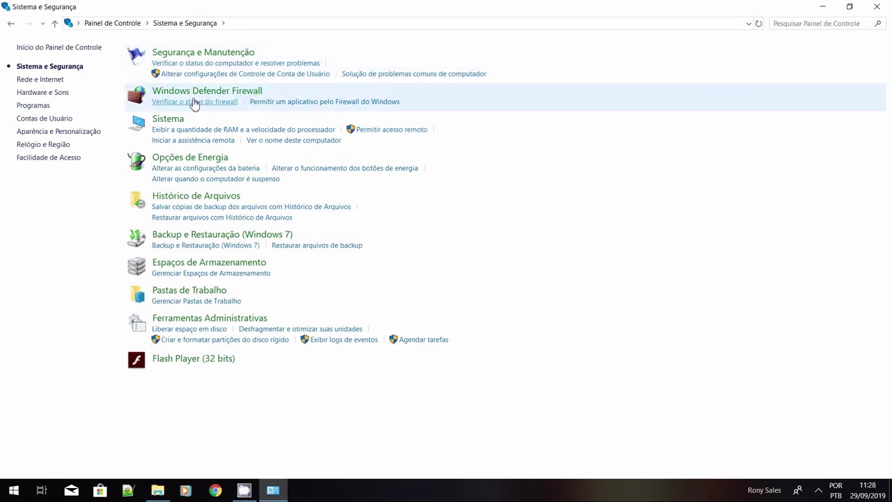
{"action": "left_click", "coordinate": [188, 95]}
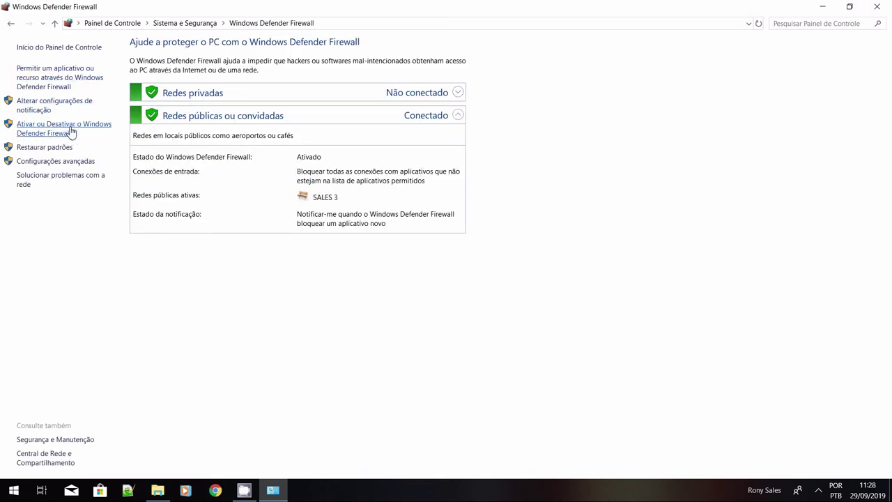
{"action": "left_click", "coordinate": [72, 132]}
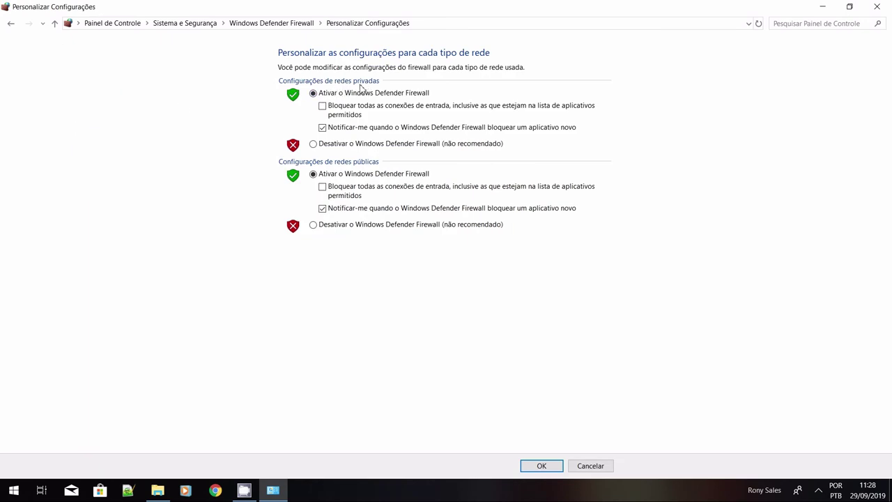
{"action": "left_click", "coordinate": [314, 145]}
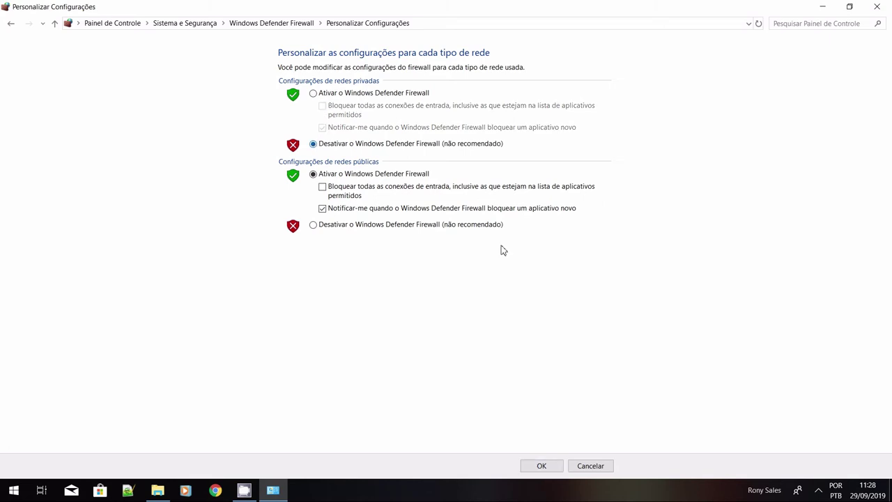
{"action": "left_click", "coordinate": [547, 466]}
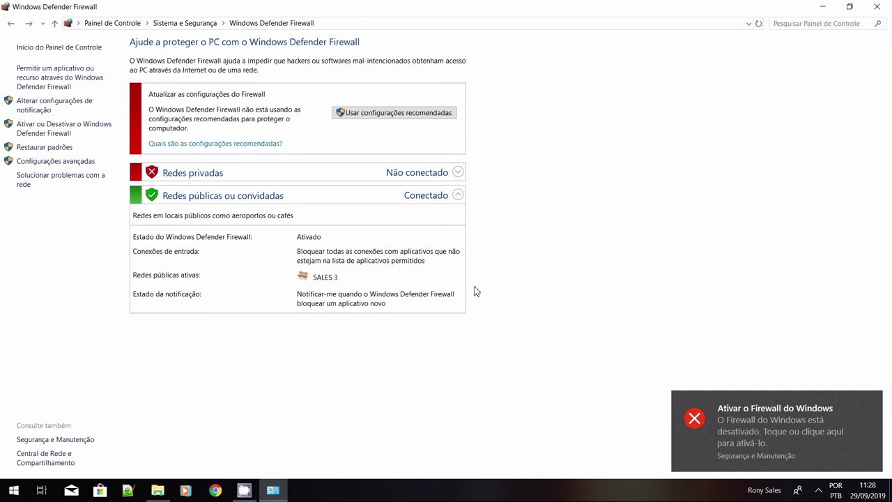
- Open the local computer's network shares at \\127.0.0.1
{"action": "left_click", "coordinate": [441, 26]}
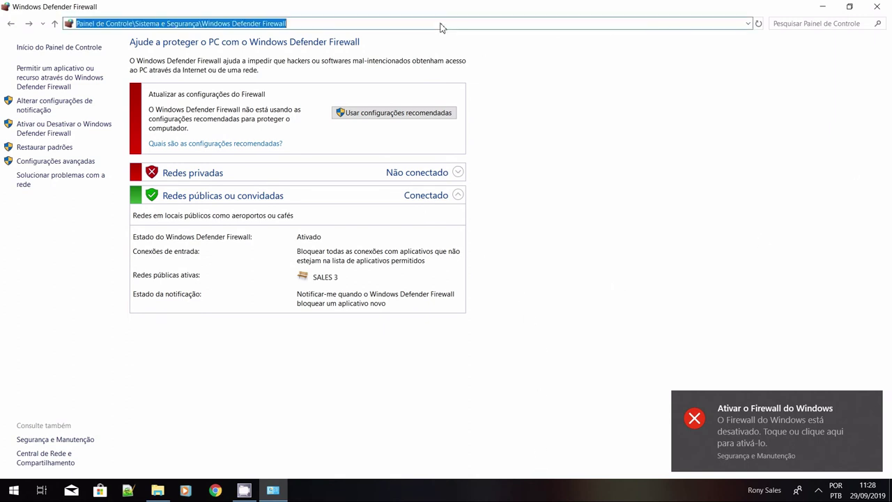
{"action": "type", "text": "\\\\12"}
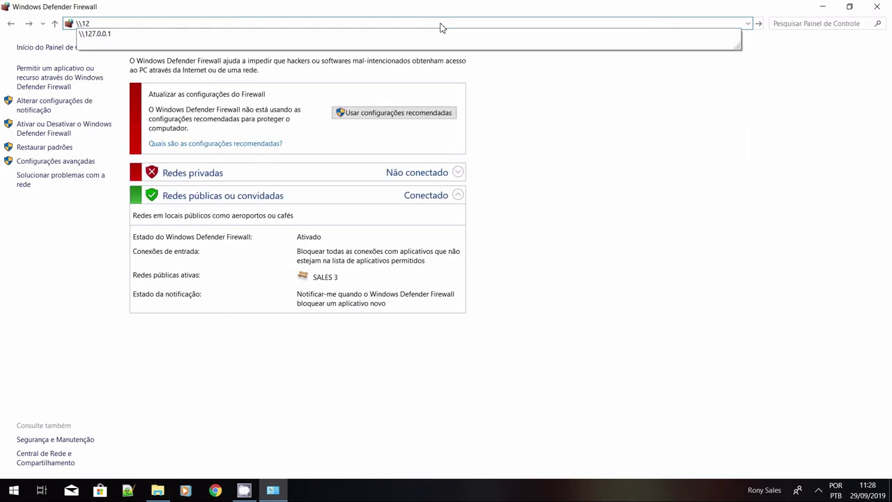
{"action": "left_click", "coordinate": [112, 39]}
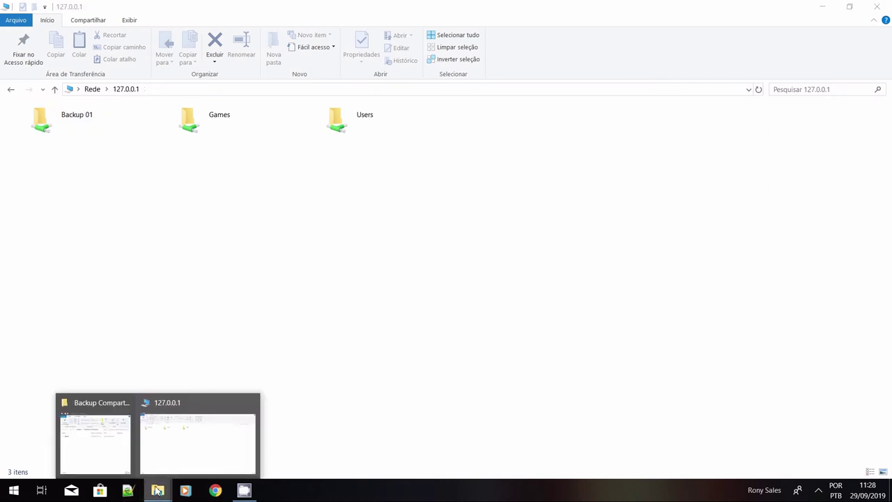
- Create a Rich Text document named teste.rtf inside the local Backup folder in Backup Compartilhados
{"action": "left_click", "coordinate": [99, 445]}
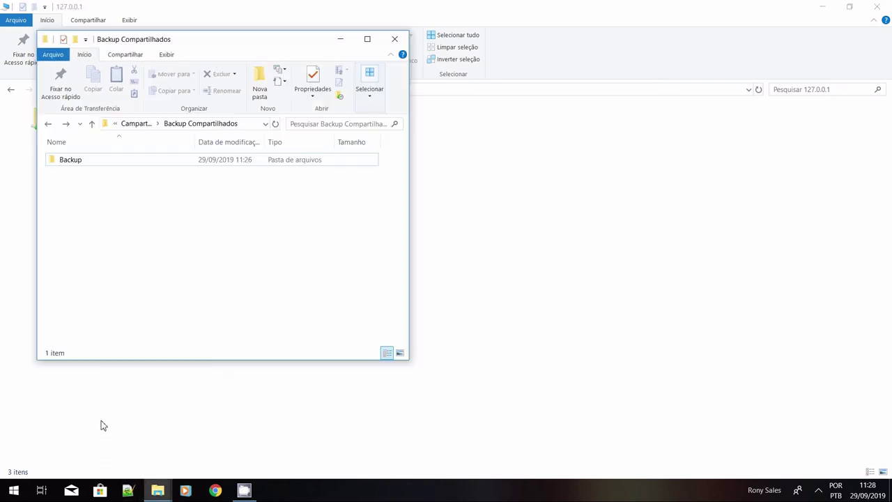
{"action": "double_click", "coordinate": [80, 162]}
{"action": "right_click", "coordinate": [101, 192]}
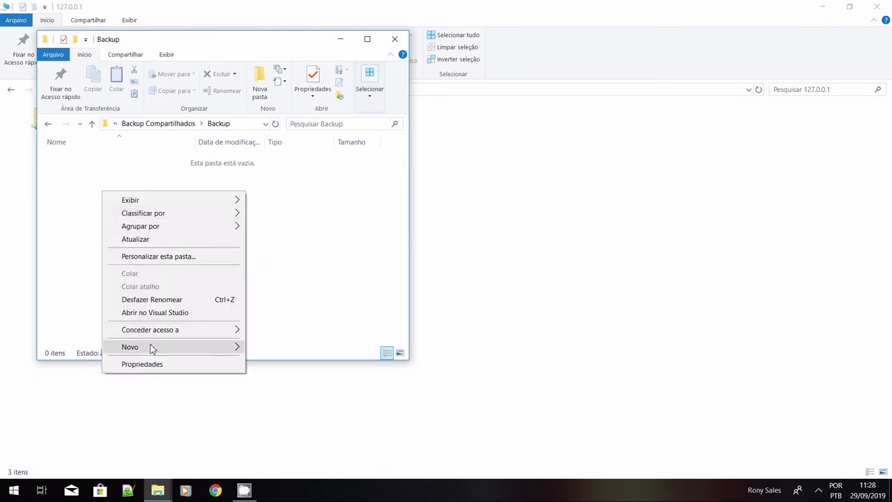
{"action": "mouse_move", "coordinate": [152, 348]}
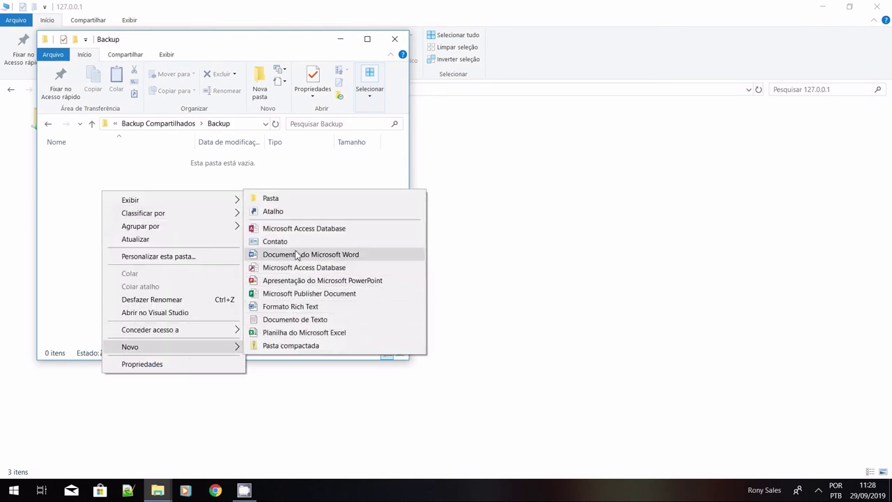
{"action": "left_click", "coordinate": [287, 307]}
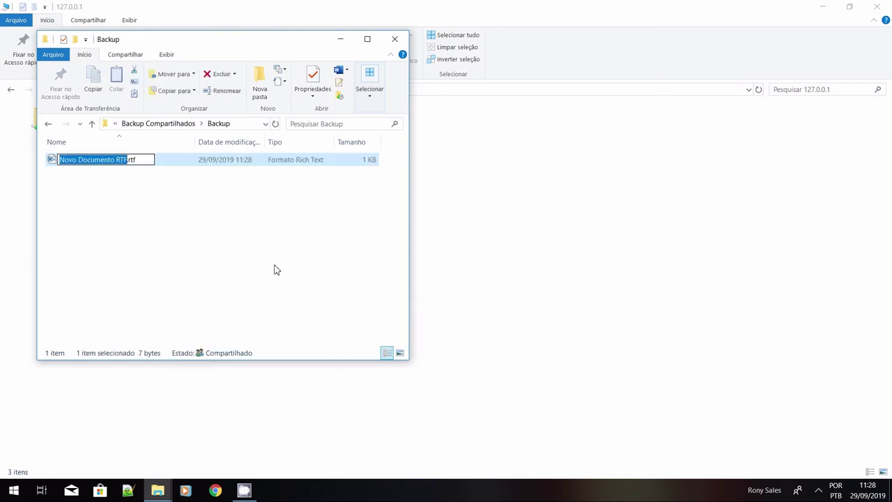
{"action": "type", "text": "test"}
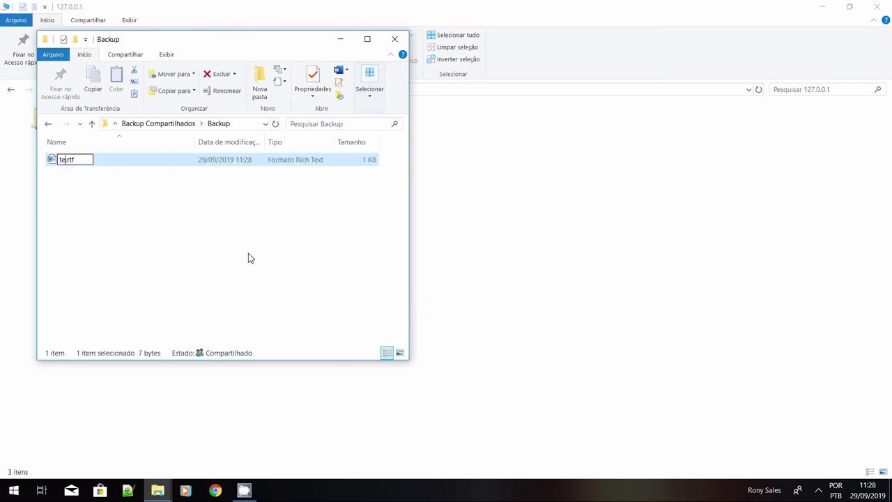
{"action": "type", "text": "e"}
{"action": "left_click", "coordinate": [253, 253]}
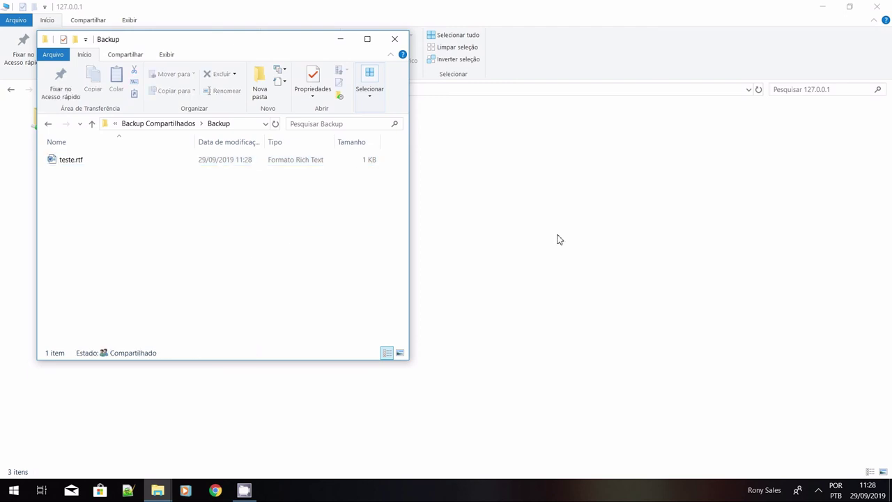
- Return to the 127.0.0.1 network shares and open Backup 01 to check its contents
{"action": "left_click", "coordinate": [590, 234]}
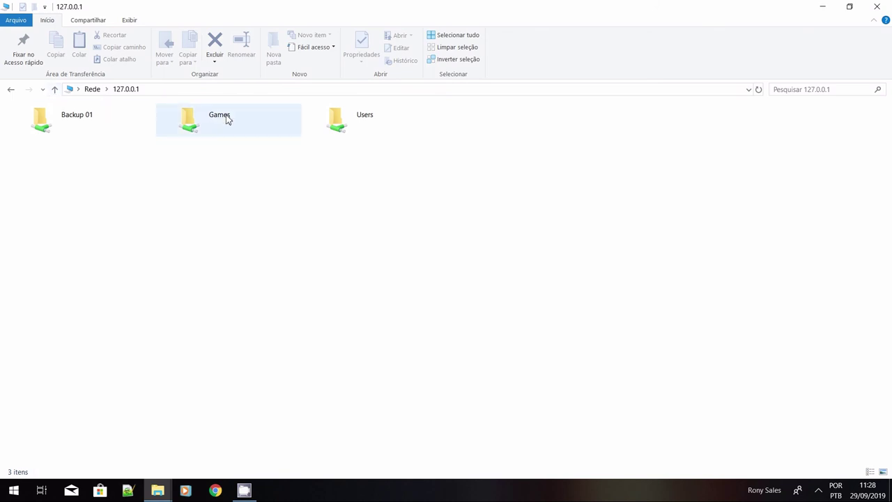
{"action": "double_click", "coordinate": [93, 125]}
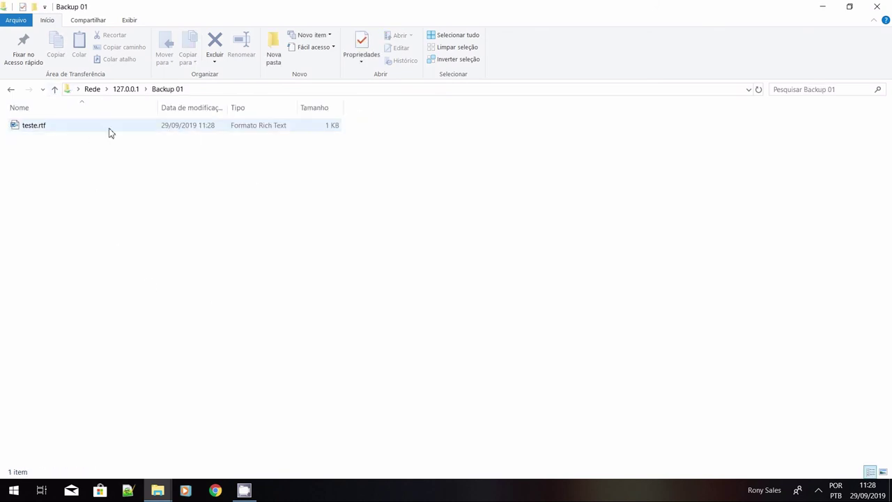